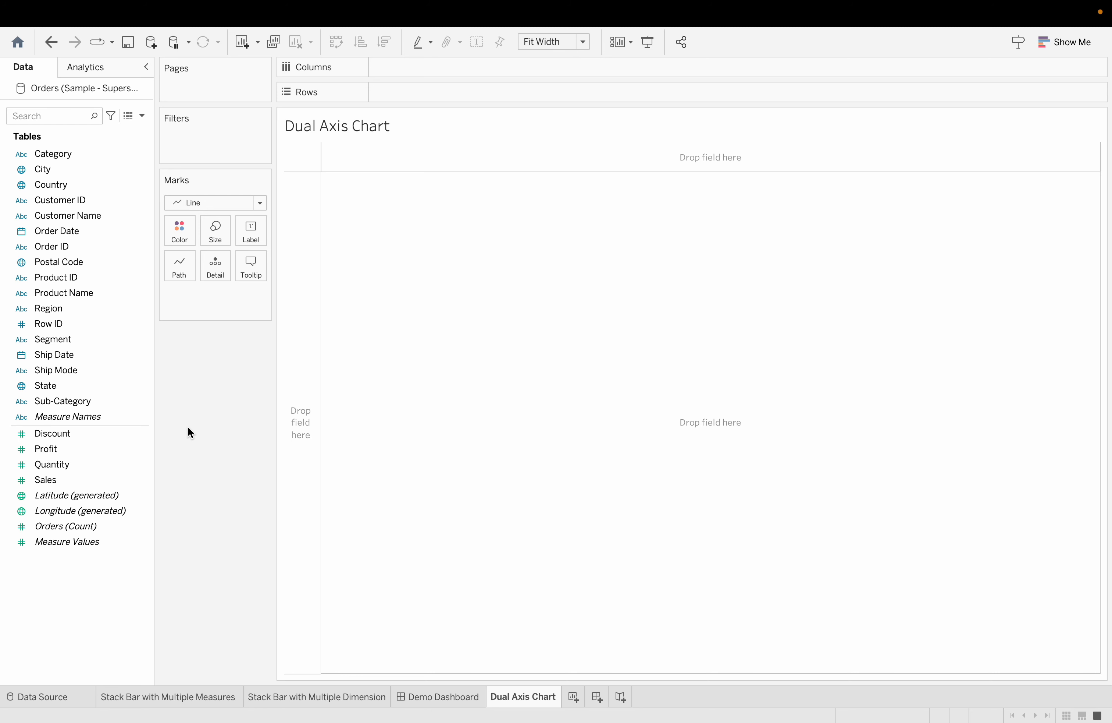
- Build a bar chart of Sales by Region, with Region in columns, Sales in rows and the mark type set to Bar
left_click(79, 312)
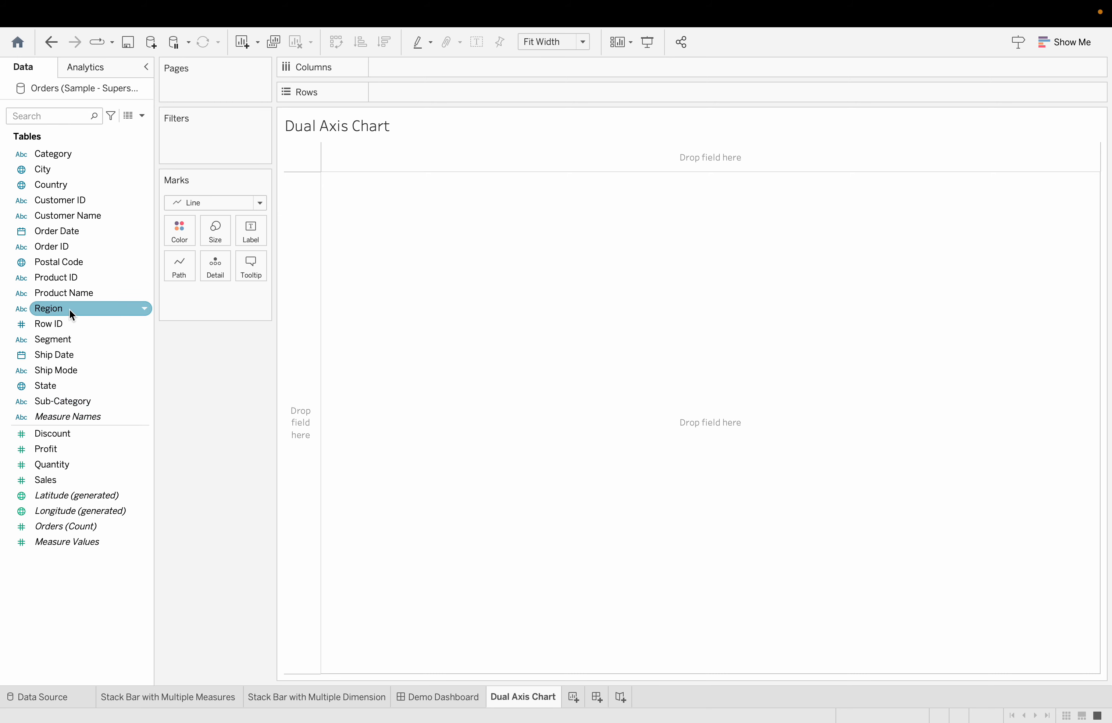
left_click_drag(69, 308, 436, 68)
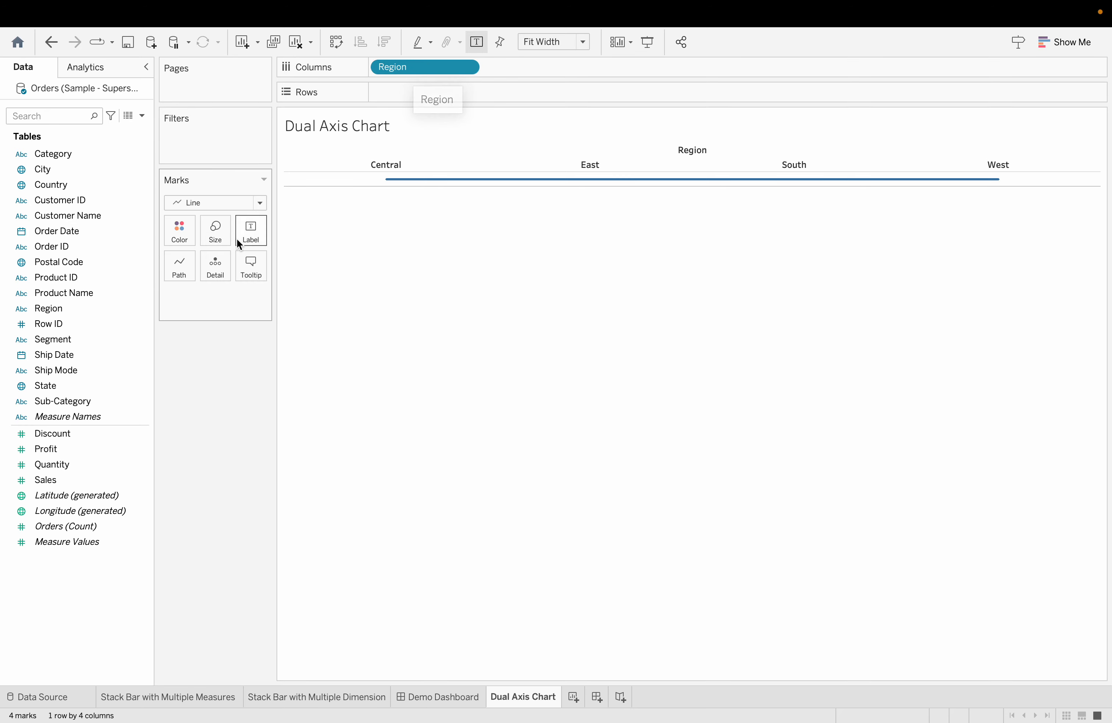
left_click(1064, 42)
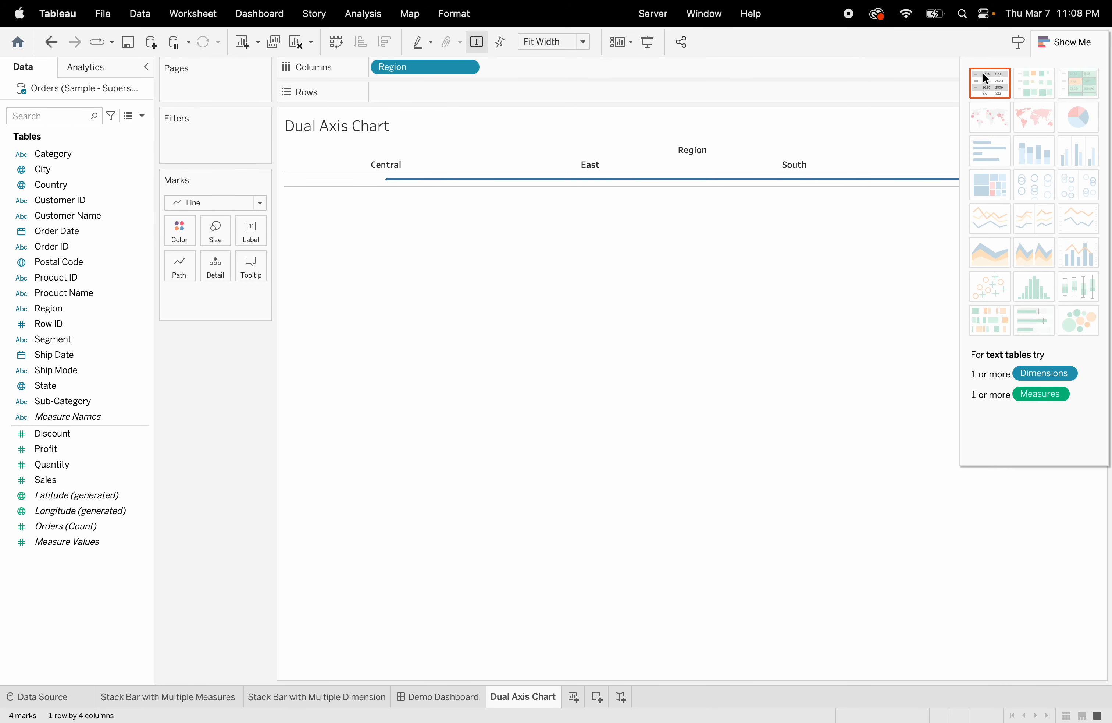
left_click(228, 202)
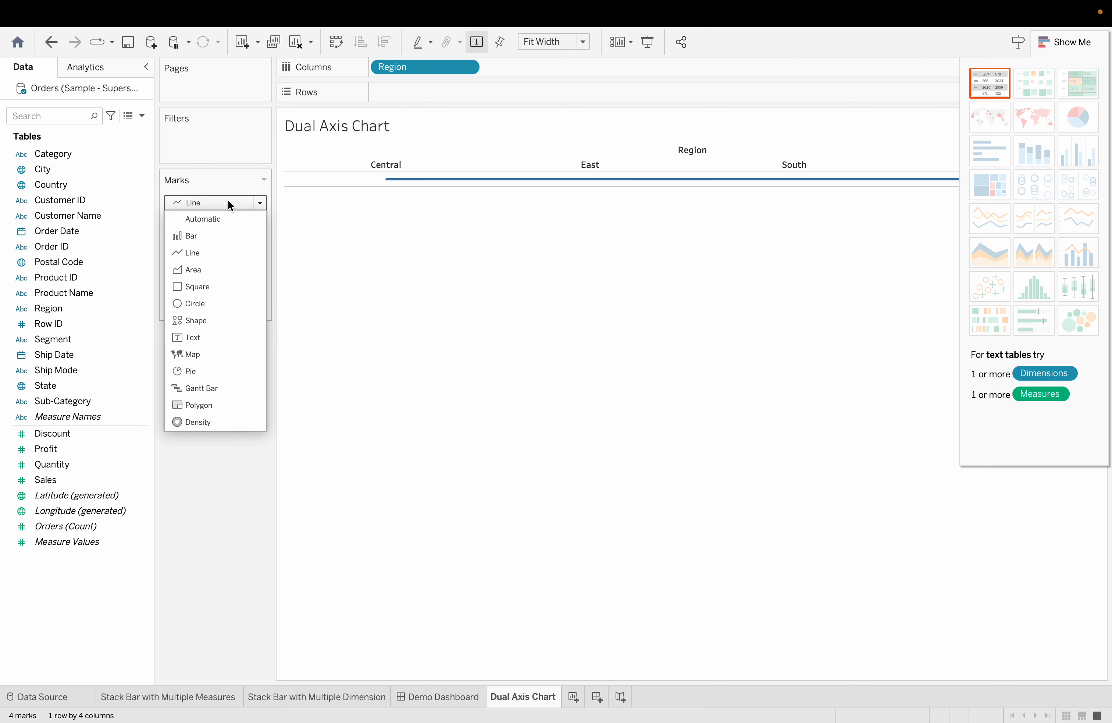
left_click(189, 236)
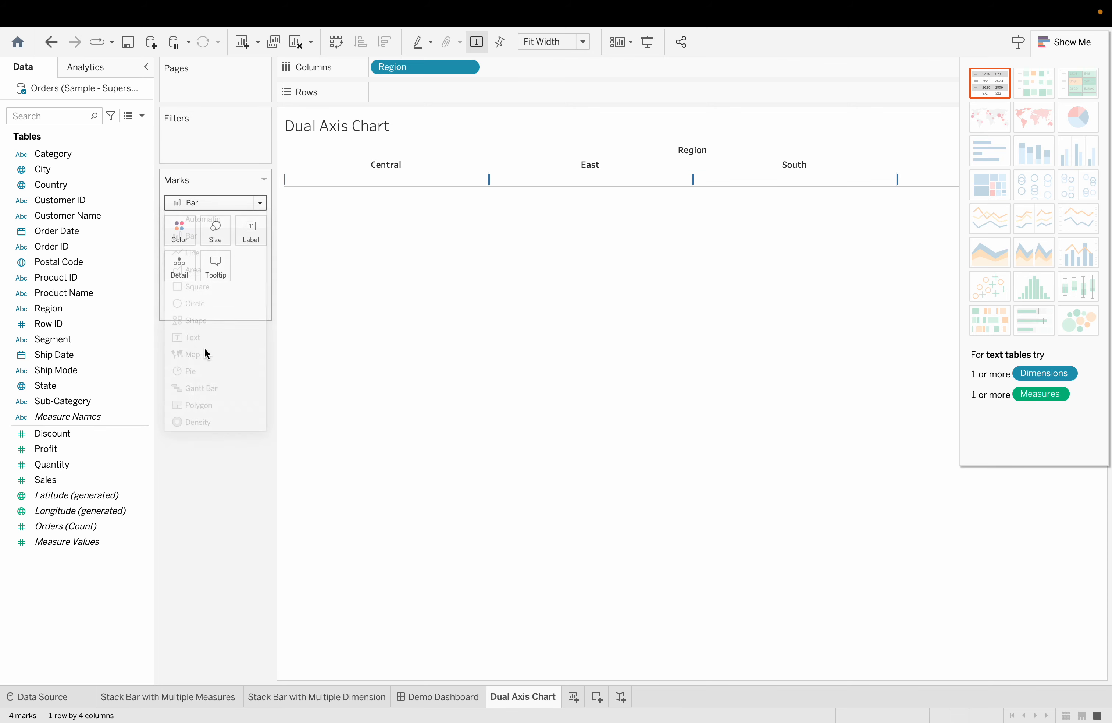
left_click(1066, 41)
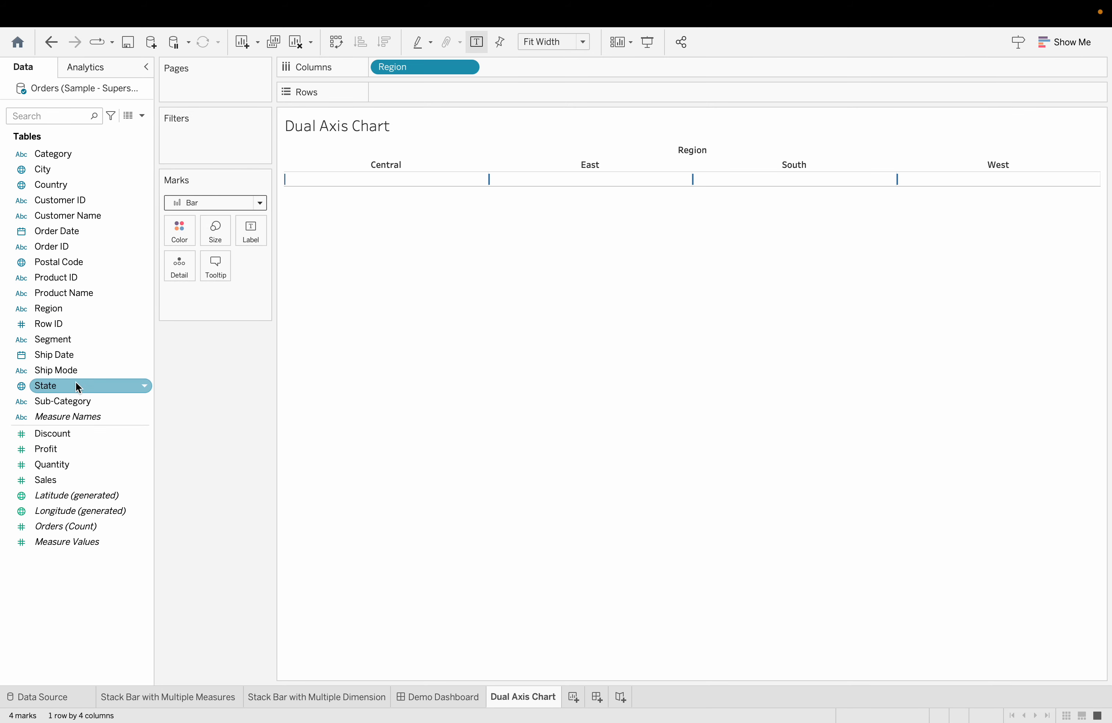
mouse_move(62, 482)
left_mouse_down()
mouse_move(452, 106)
mouse_move(453, 92)
left_mouse_up()
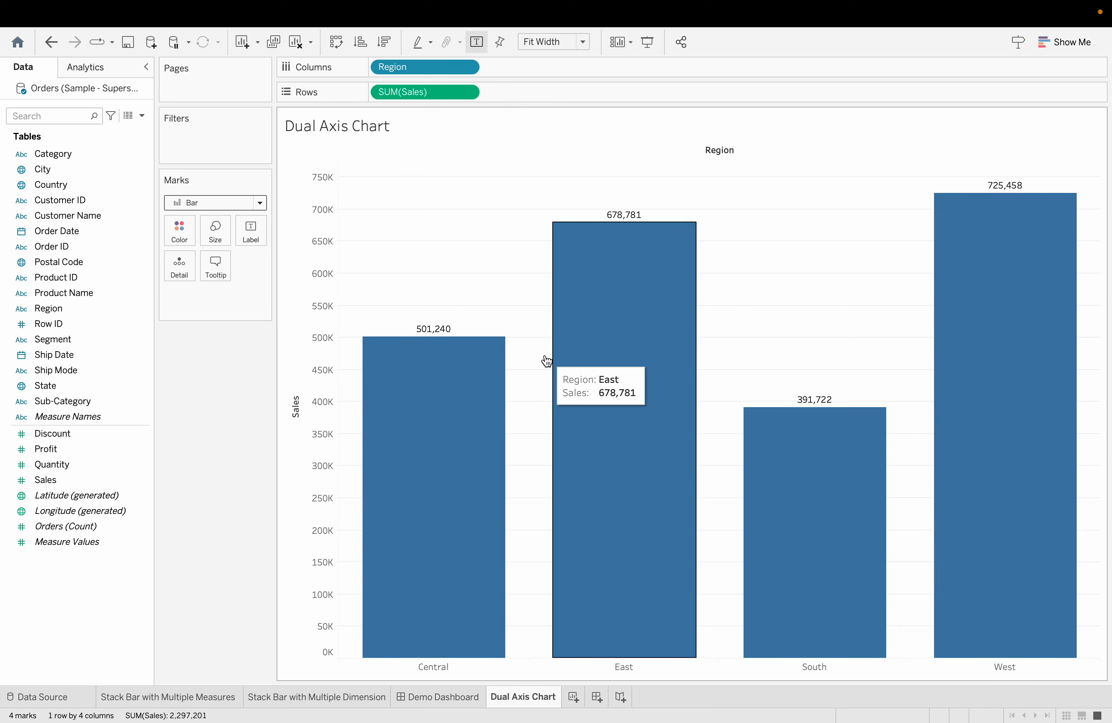
- Add Profit to the rows after Sales and combine the two measures in a dual axis
left_click(75, 448)
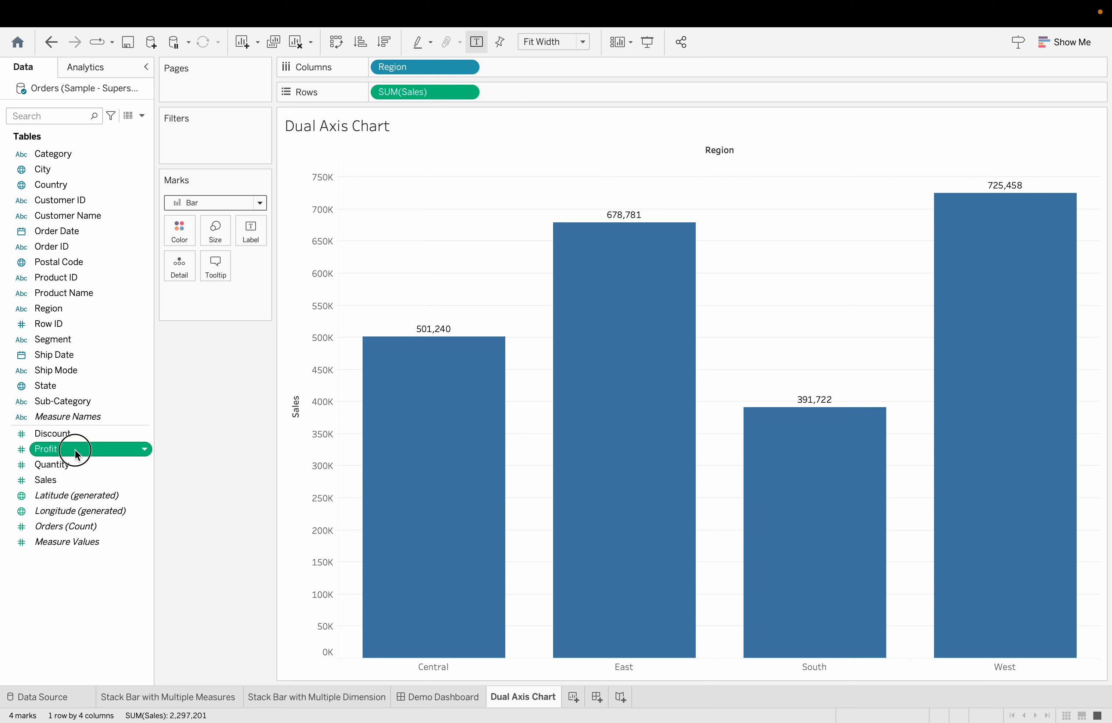
left_click(75, 453)
mouse_move(92, 447)
left_mouse_down()
mouse_move(215, 404)
mouse_move(583, 94)
left_mouse_up()
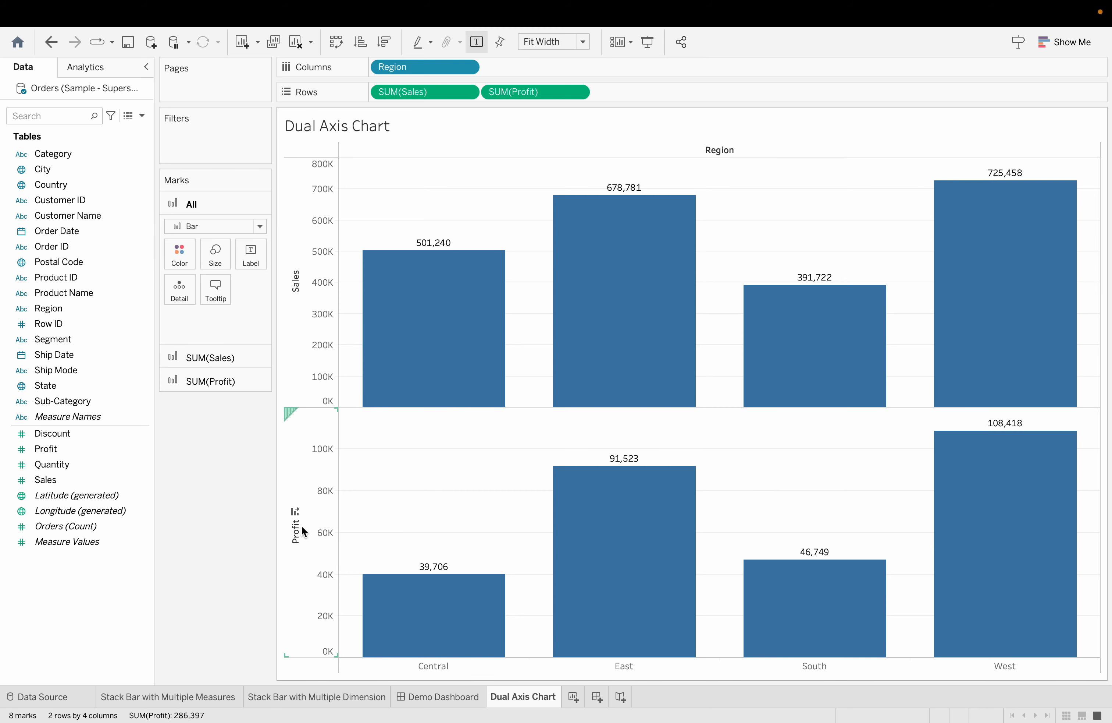
right_click(534, 92)
left_click(570, 286)
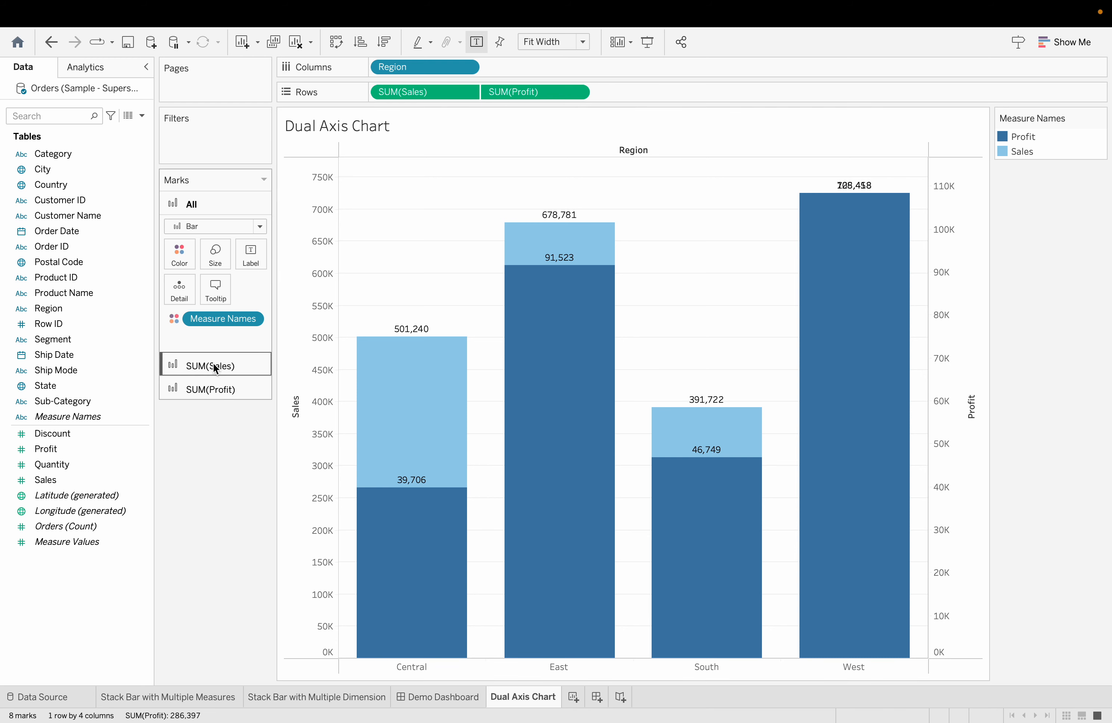
- Change the mark type of the Profit measure to Line, keeping Sales as bars
left_click(227, 388)
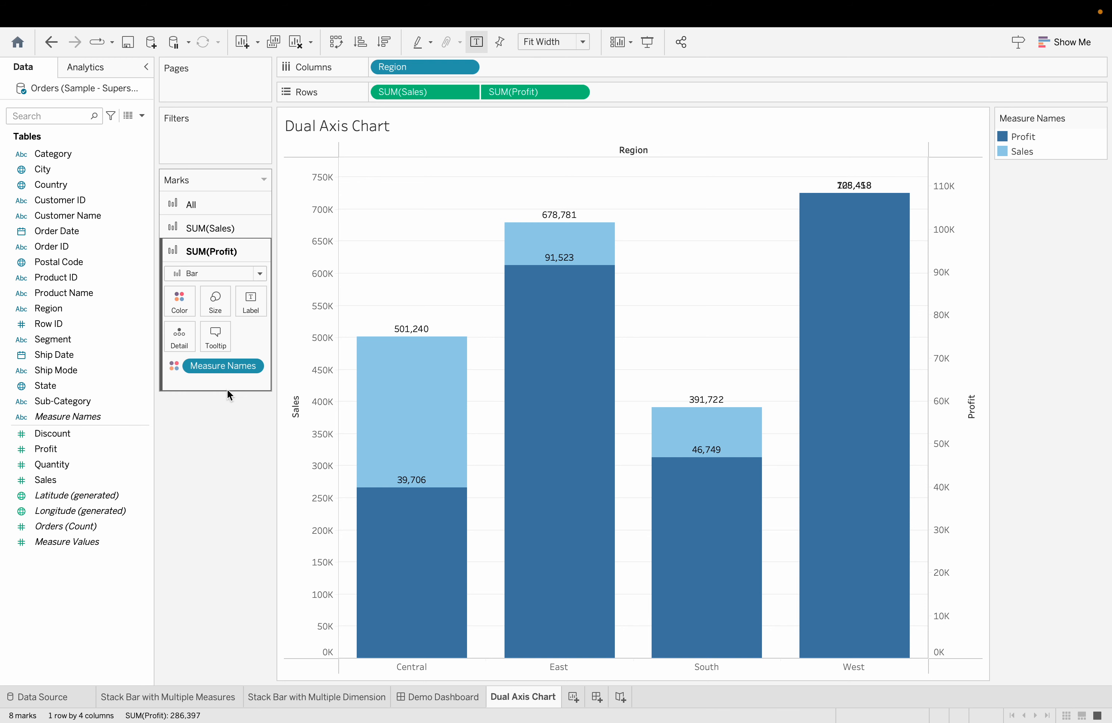
left_click(220, 273)
left_click(194, 319)
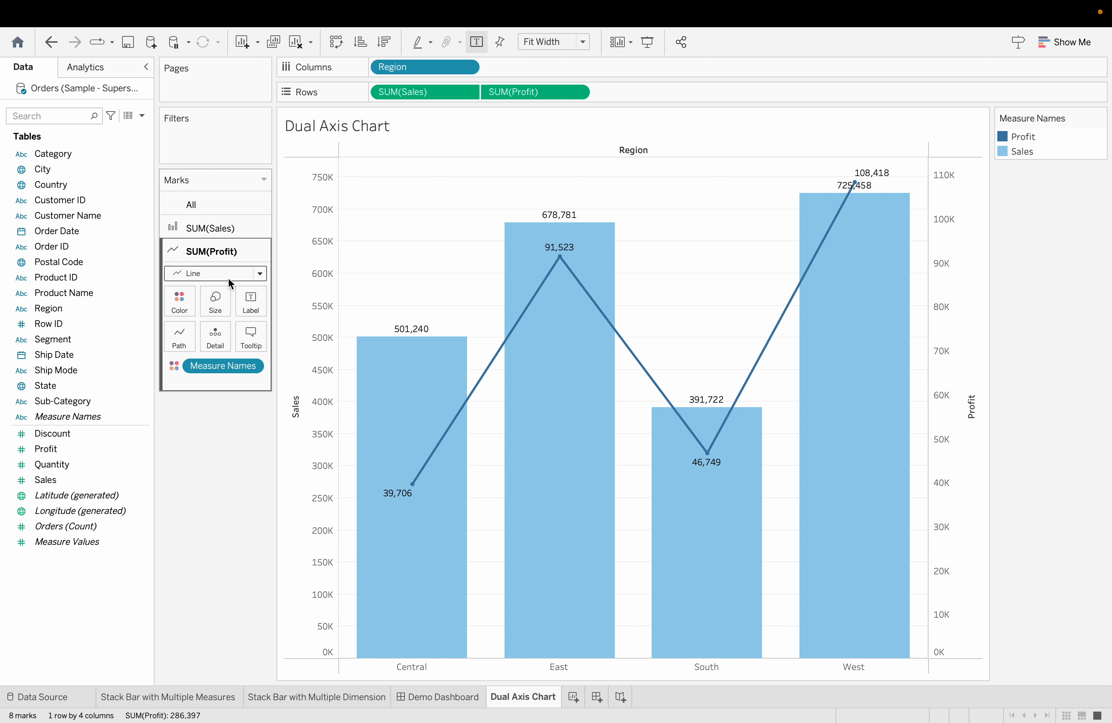
left_click(219, 274)
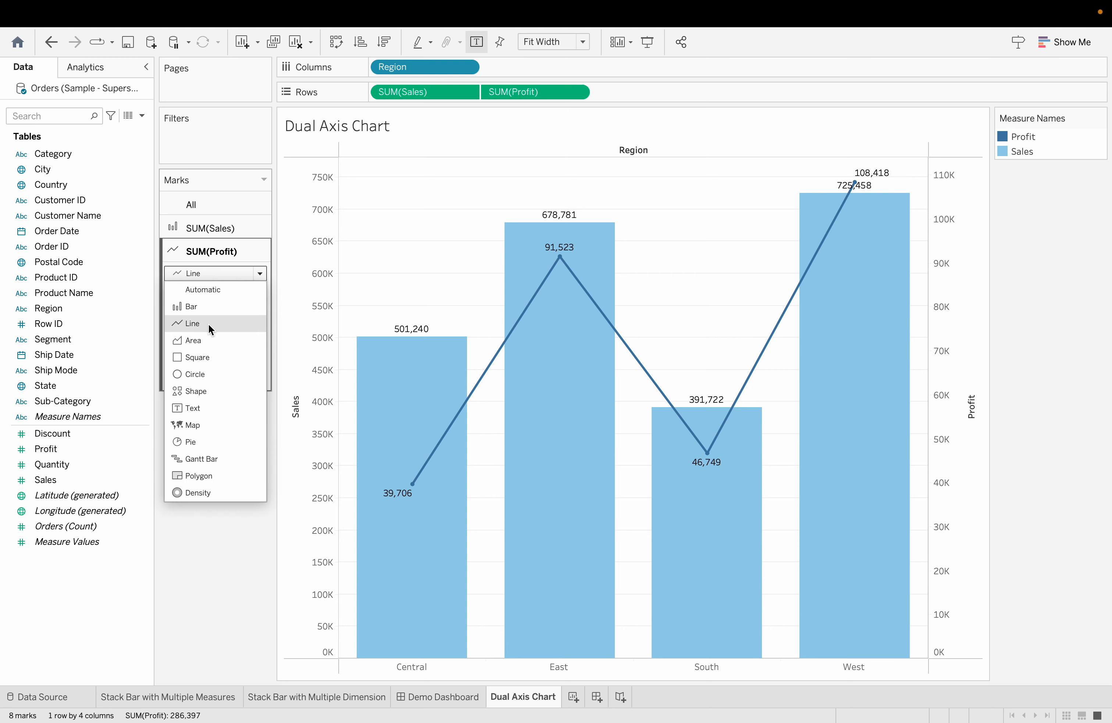
left_click(242, 597)
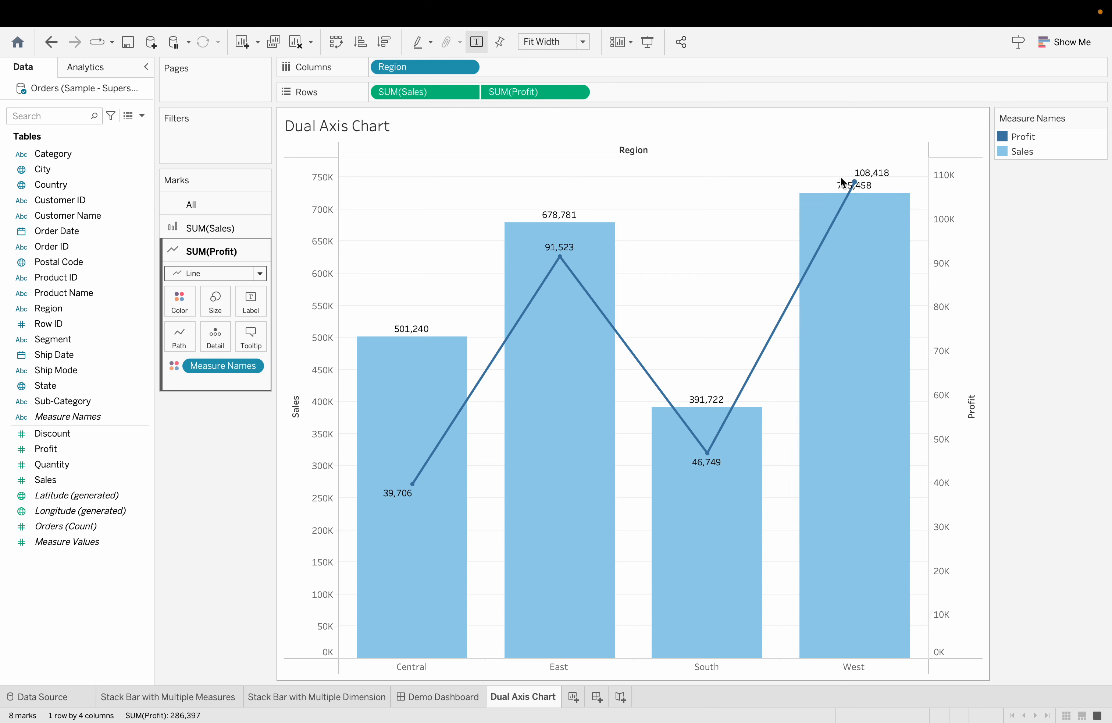
- Review the label settings of the Profit line and the Sales bars
left_click(244, 308)
left_click(248, 227)
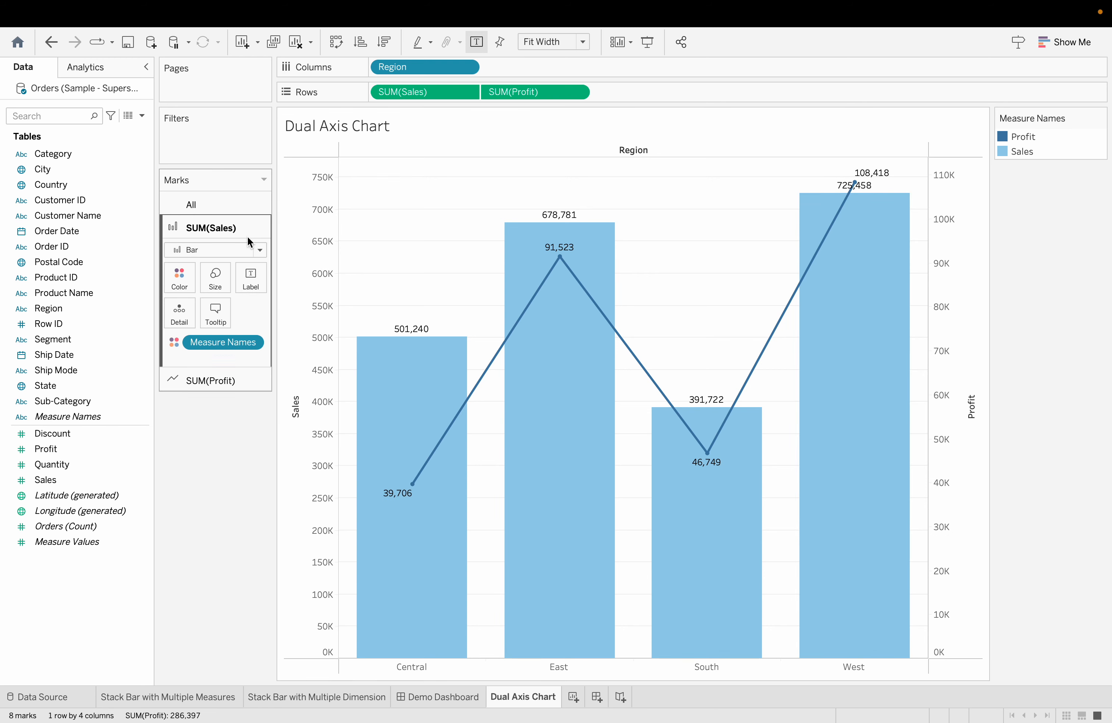
left_click(252, 281)
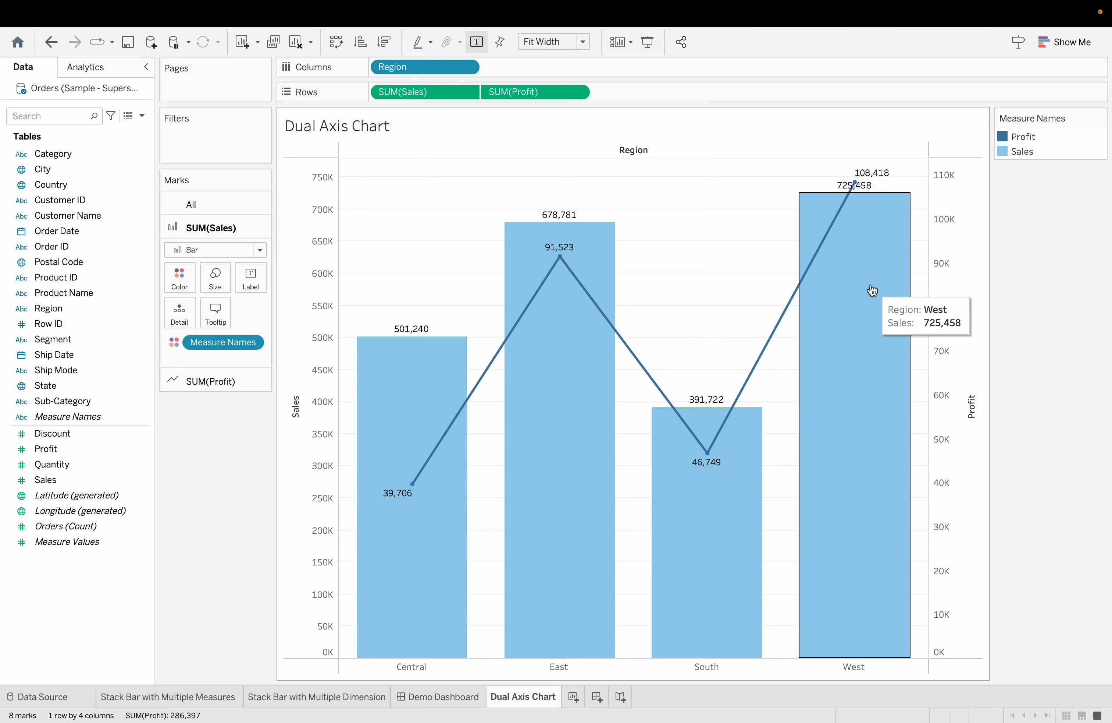
- Synchronize the Profit axis with the Sales axis and hide the Profit axis header
right_click(957, 193)
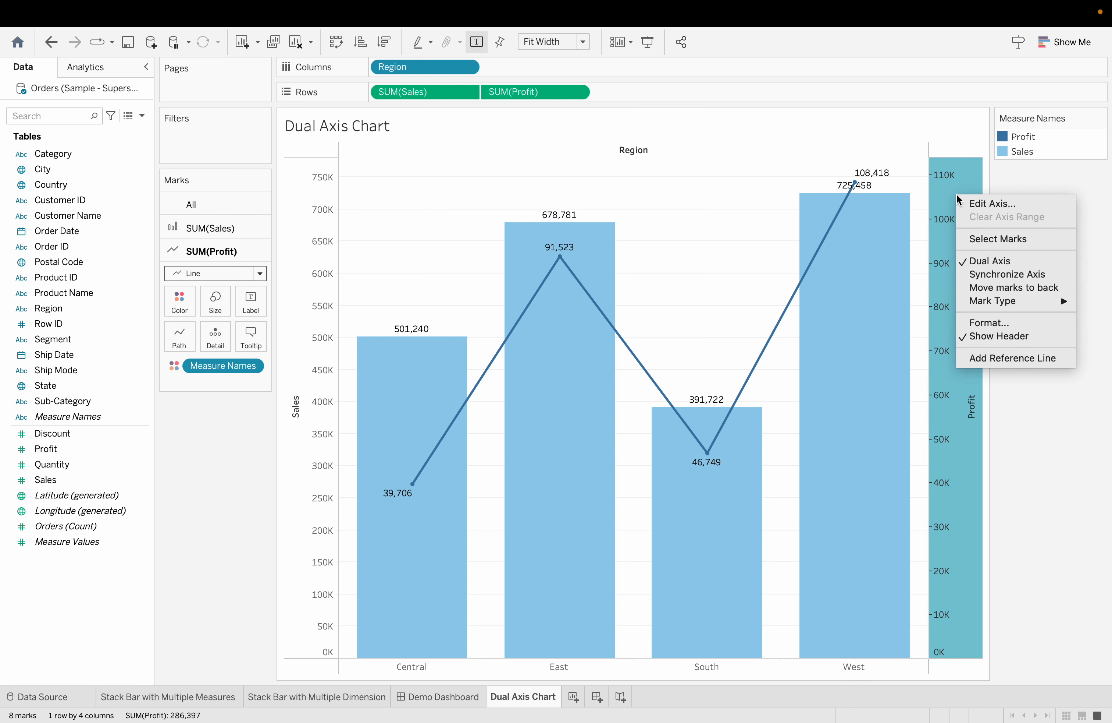
left_click(991, 274)
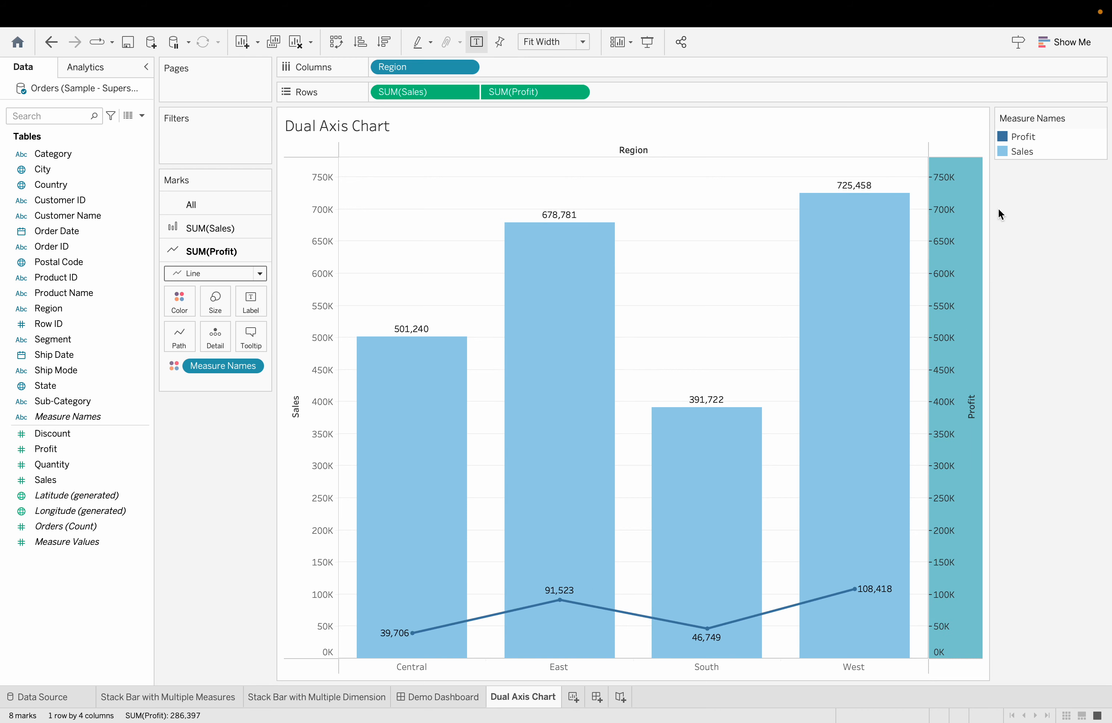
left_click(1050, 416)
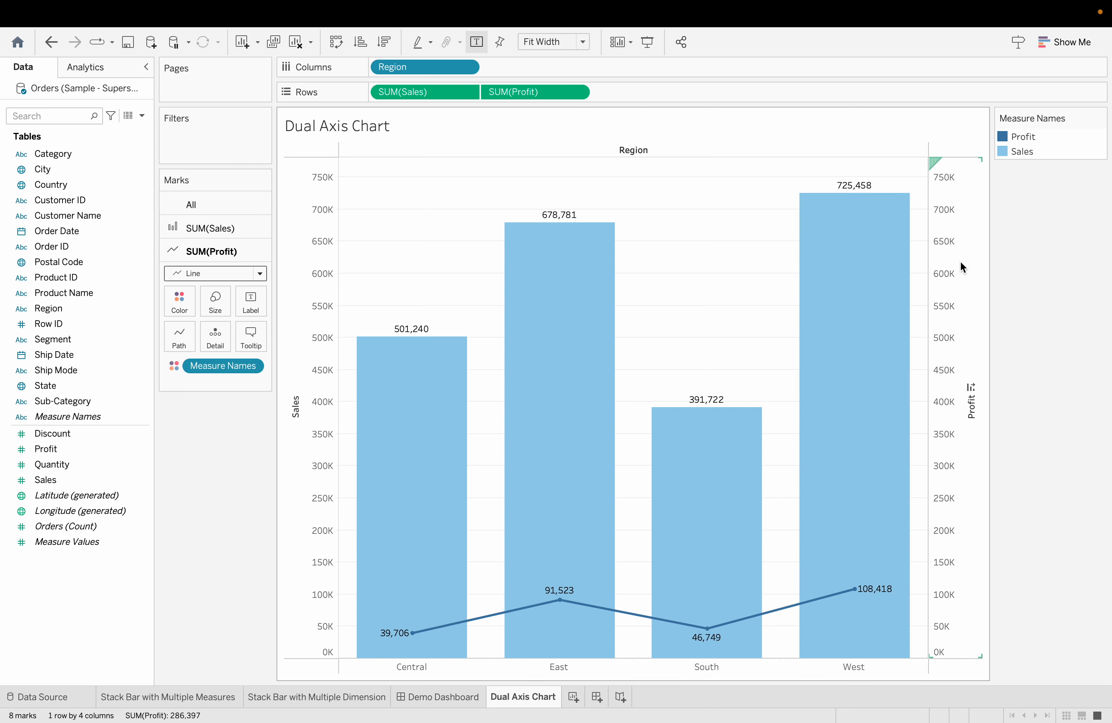
right_click(967, 214)
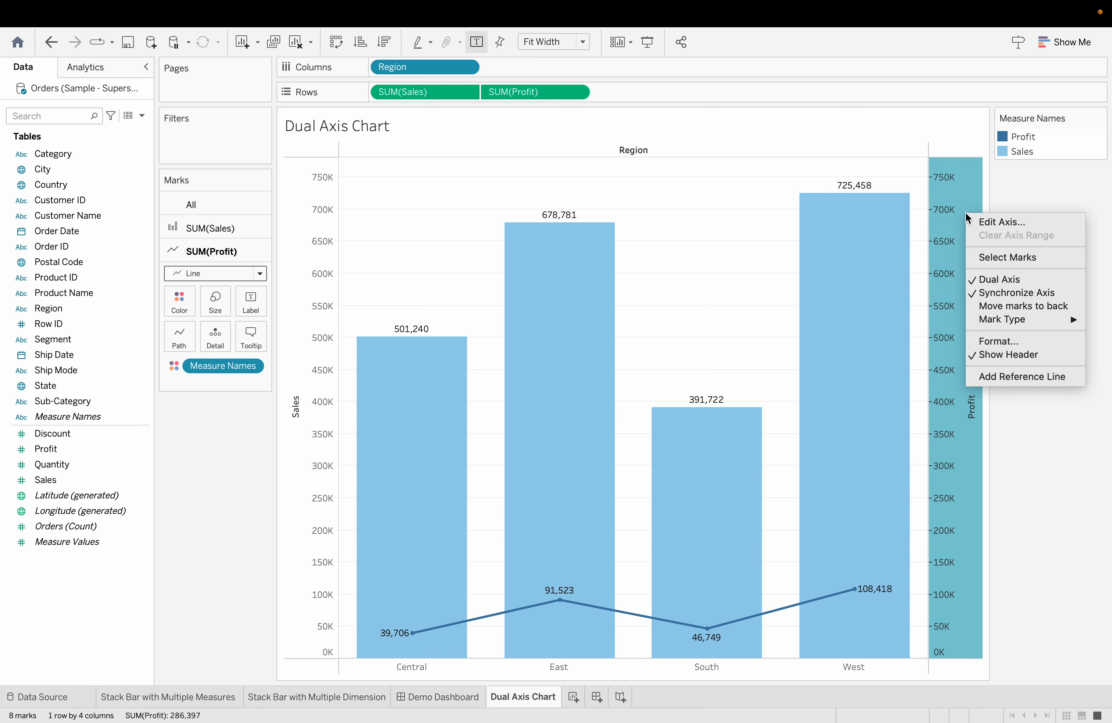
left_click(1000, 354)
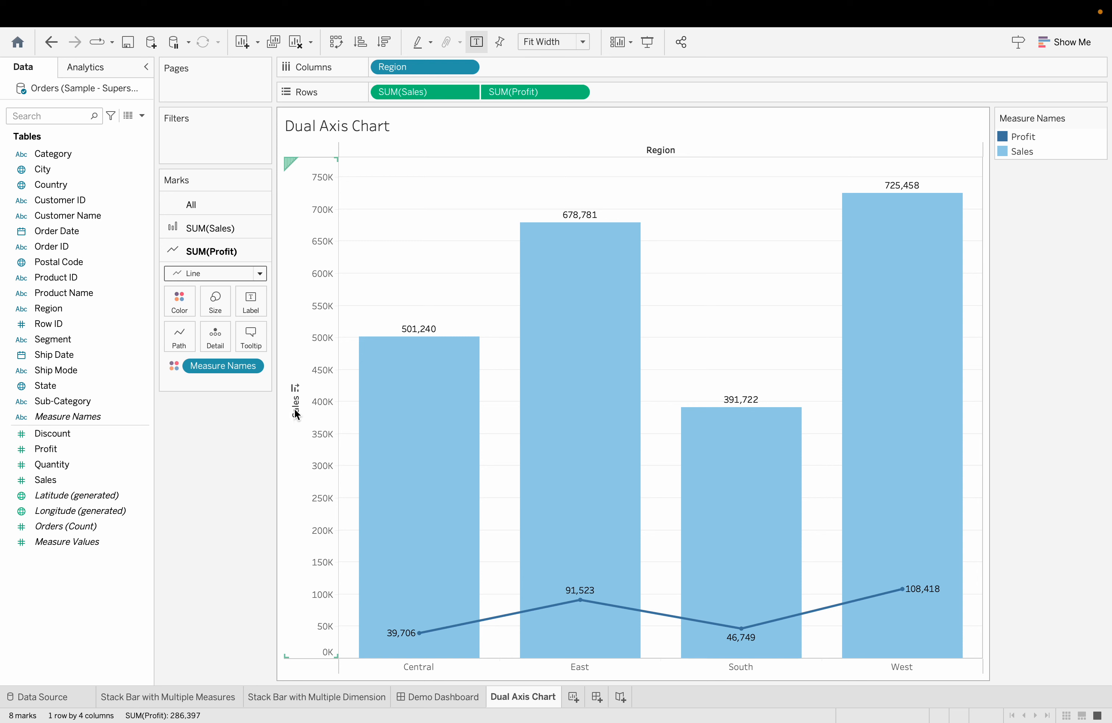
- Edit the Sales axis and remove its title
right_click(293, 425)
left_click(324, 445)
key("BackSpace")
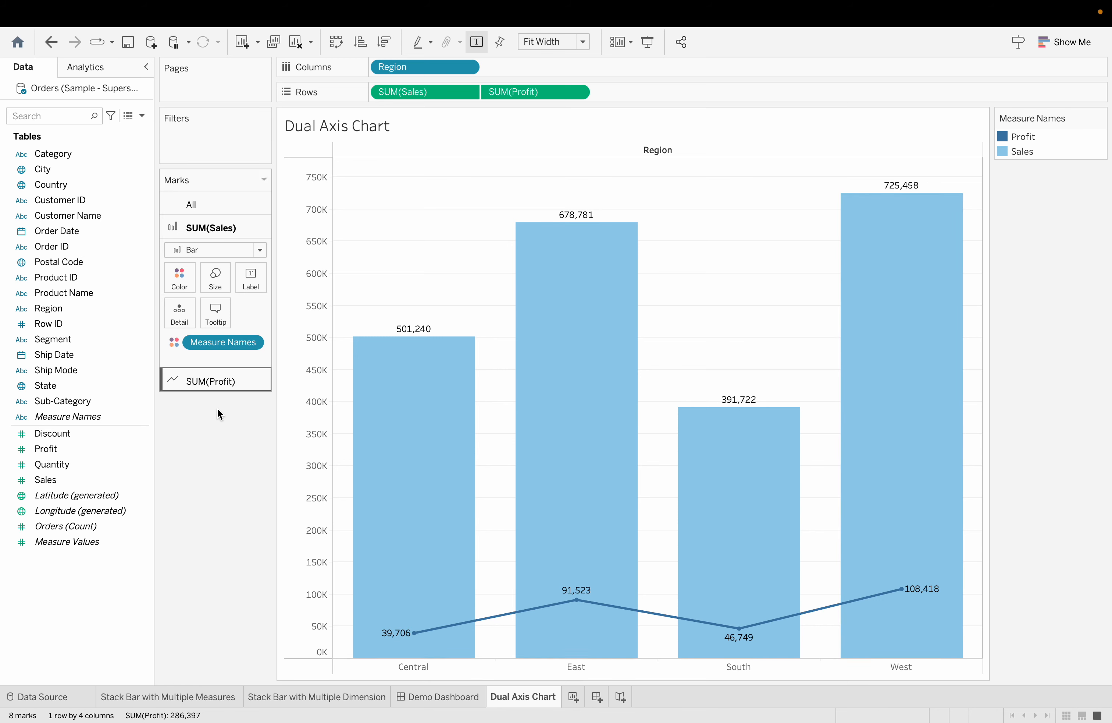
- Reduce the mark size of the Sales measure so its bars are less than half as wide
left_click(219, 284)
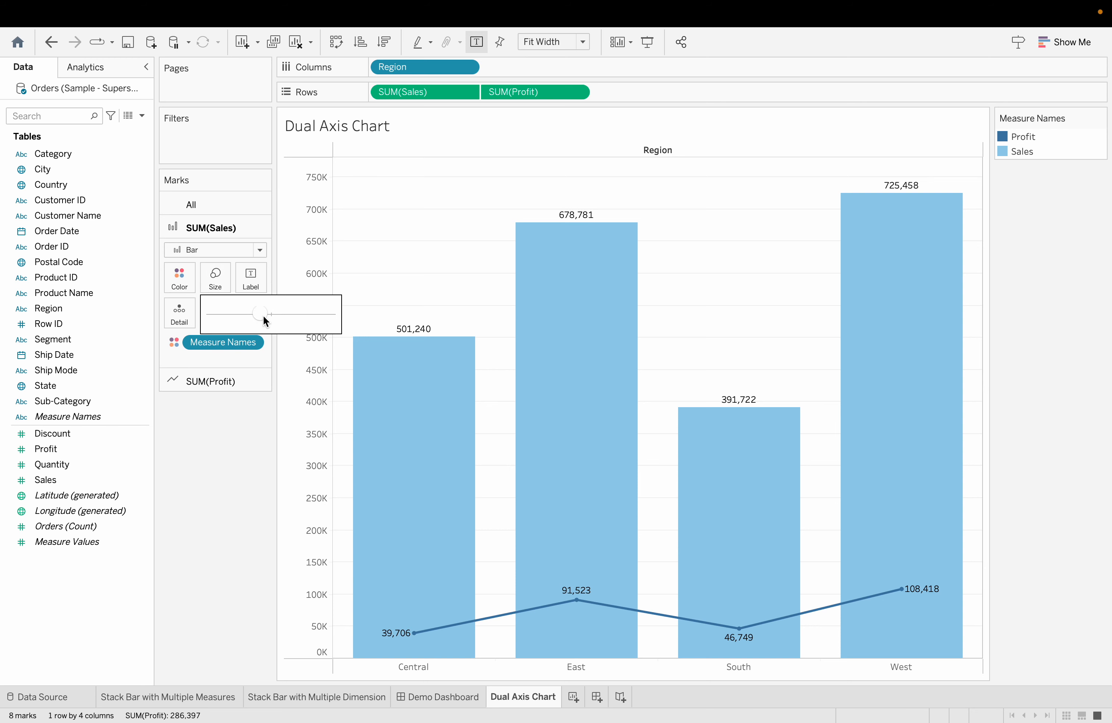
left_click_drag(244, 315, 246, 314)
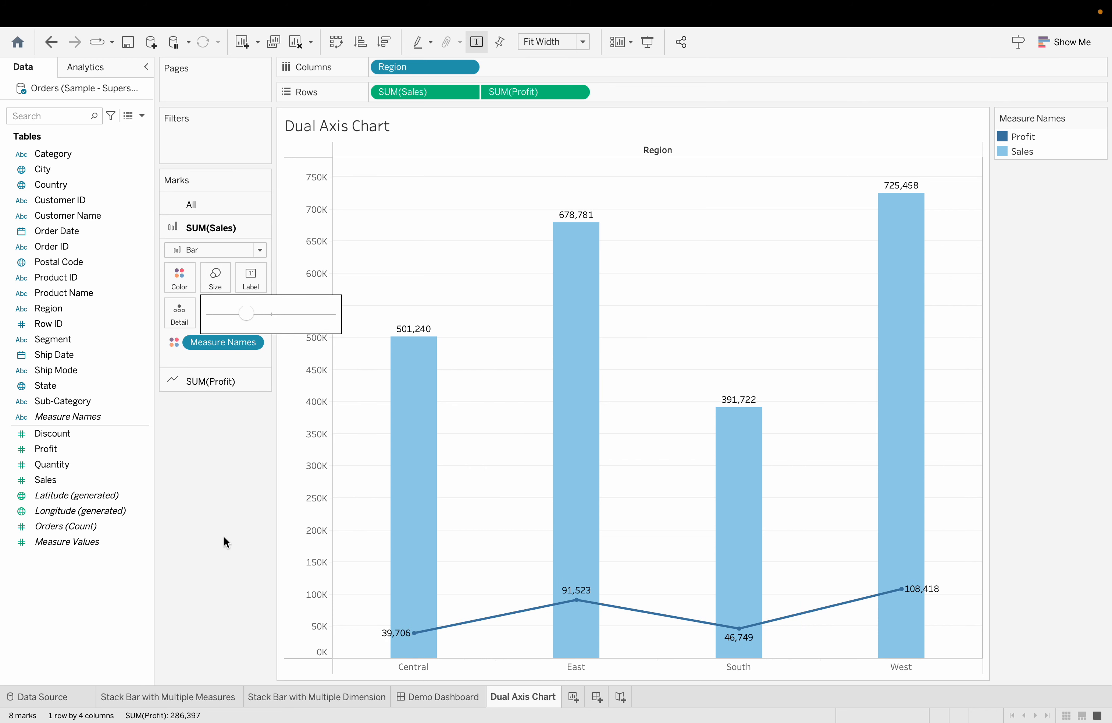
left_click(230, 484)
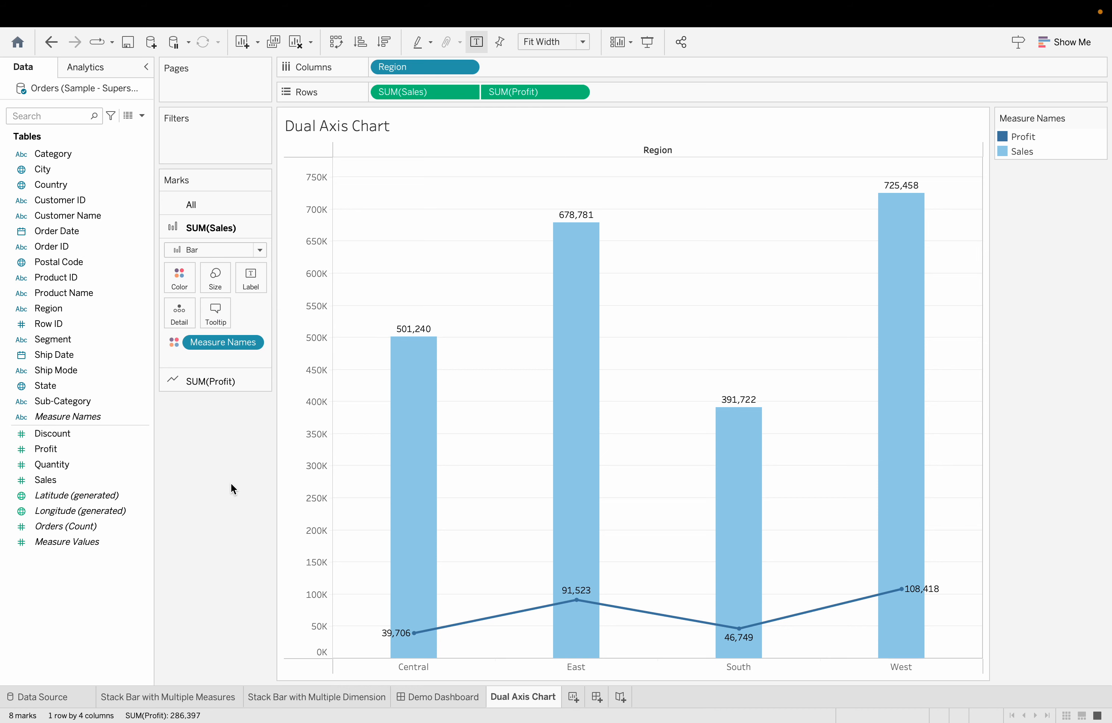